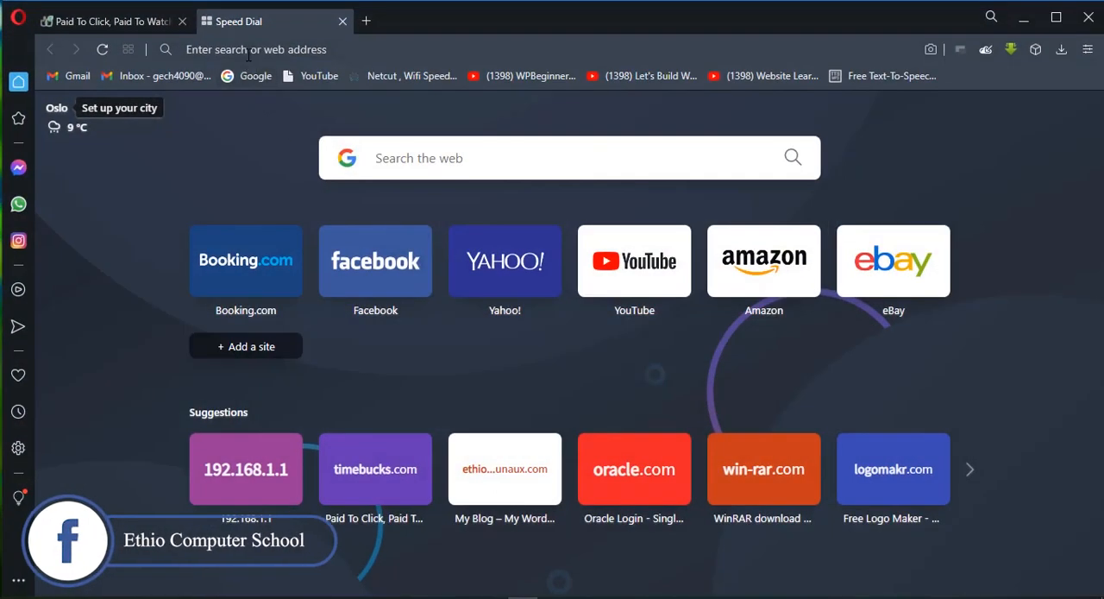
{"action": "left_click", "coordinate": [249, 54]}
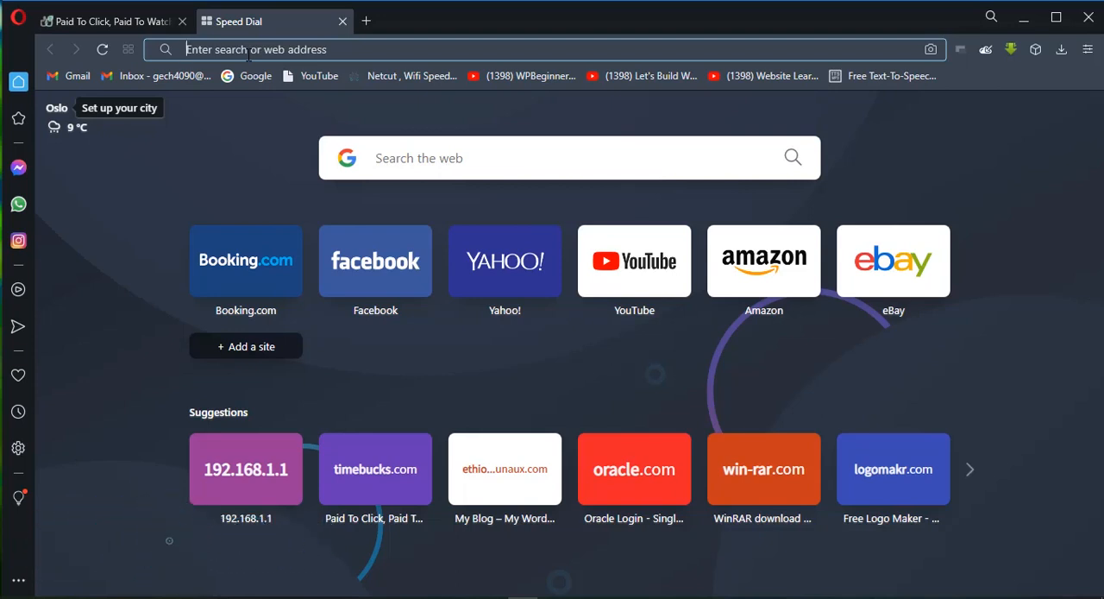
{"action": "type", "text": "1"}
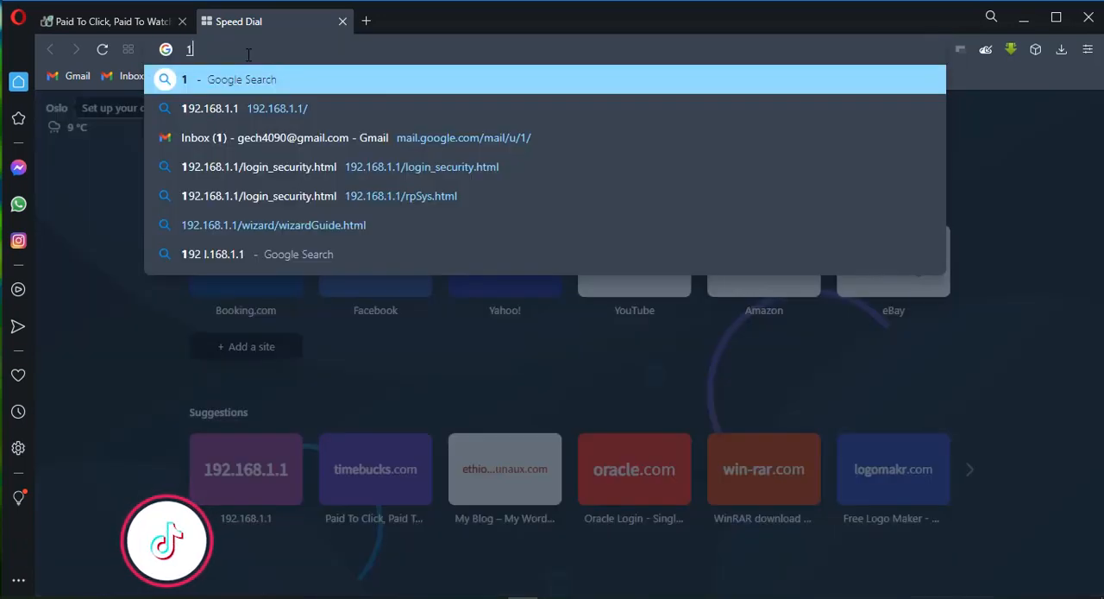
{"action": "type", "text": "9"}
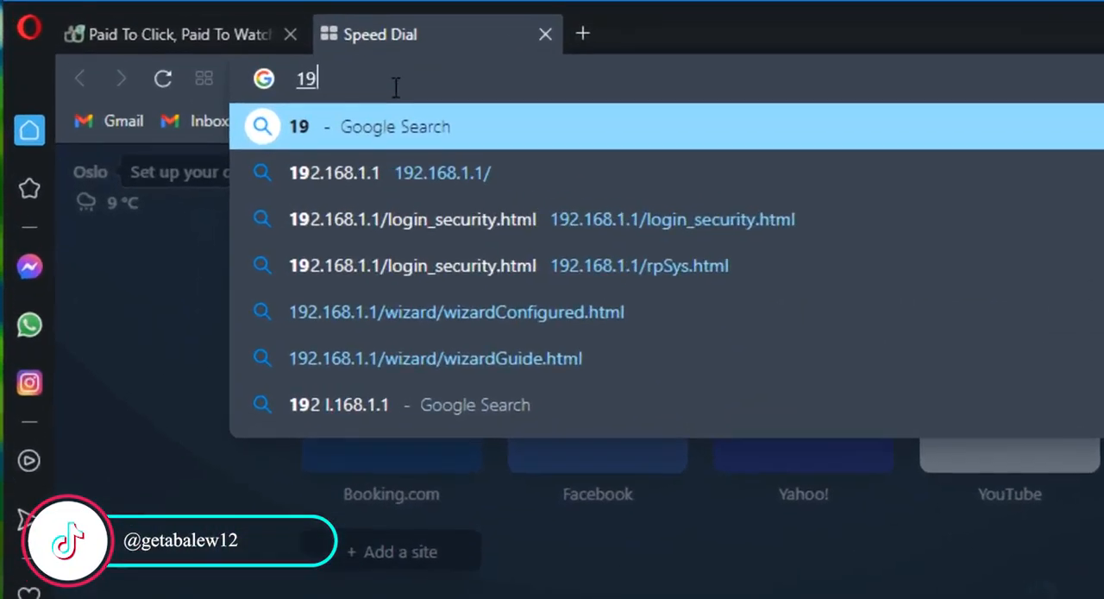
{"action": "type", "text": "2::"}
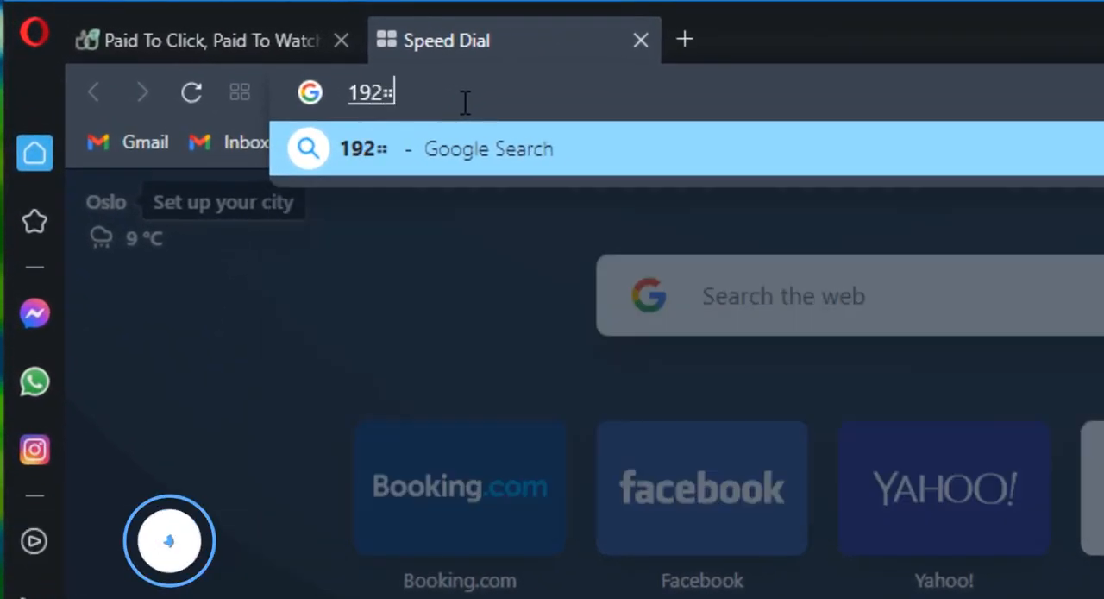
{"action": "type", "text": "168::"}
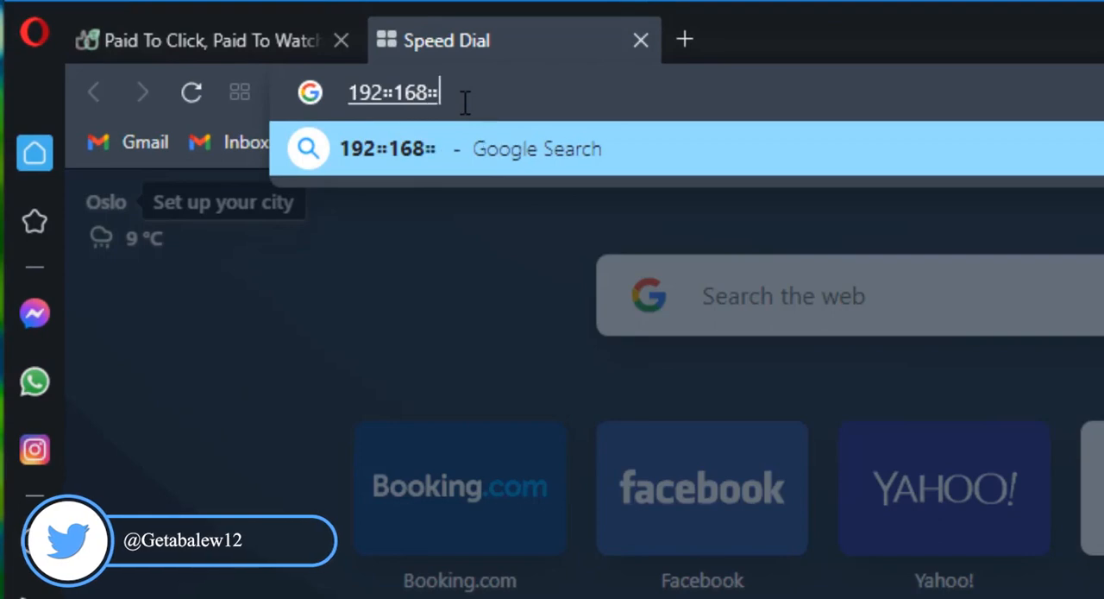
{"action": "type", "text": "1::1"}
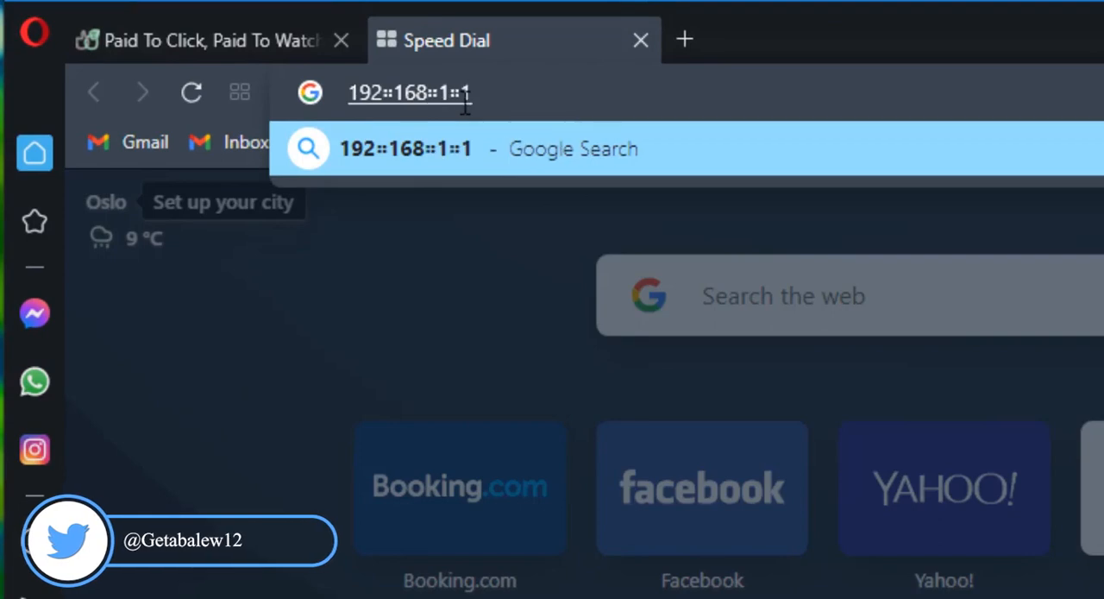
{"action": "key", "text": "BackSpace"}
{"action": "key", "text": "BackSpace"}
{"action": "key", "text": "BackSpace"}
{"action": "key", "text": "BackSpace"}
{"action": "key", "text": "BackSpace"}
{"action": "key", "text": "BackSpace"}
{"action": "key", "text": "BackSpace"}
{"action": "key", "text": "BackSpace"}
{"action": "key", "text": "BackSpace"}
{"action": "key", "text": "BackSpace"}
{"action": "key", "text": "BackSpace"}
{"action": "key", "text": "BackSpace"}
{"action": "key", "text": "BackSpace"}
{"action": "key", "text": "BackSpace"}
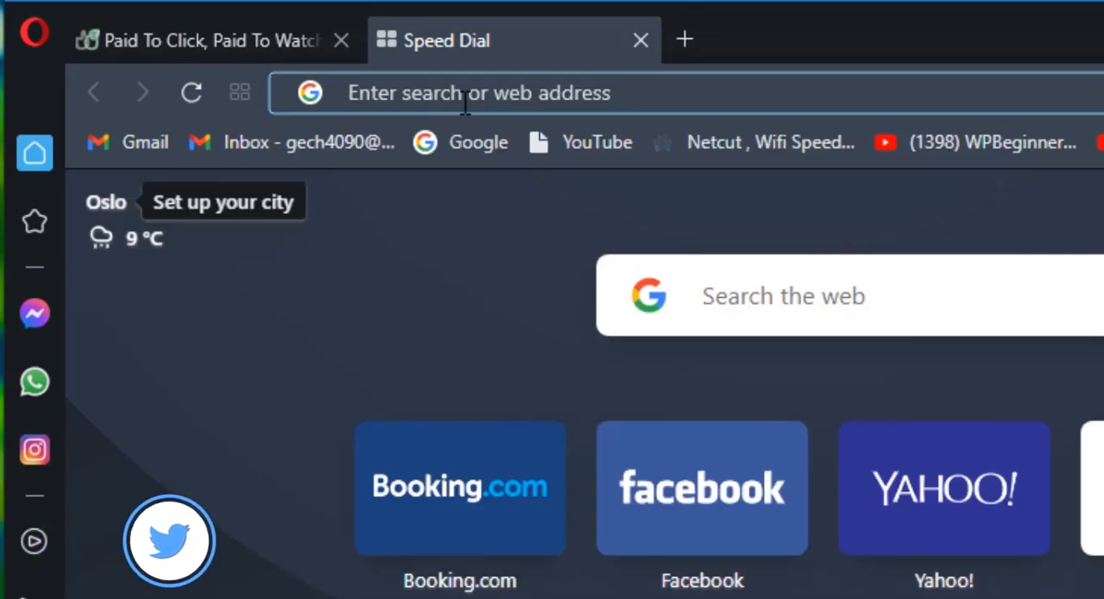
Step: Open the router's login page at the address 192.168.1.1
{"action": "type", "text": "192"}
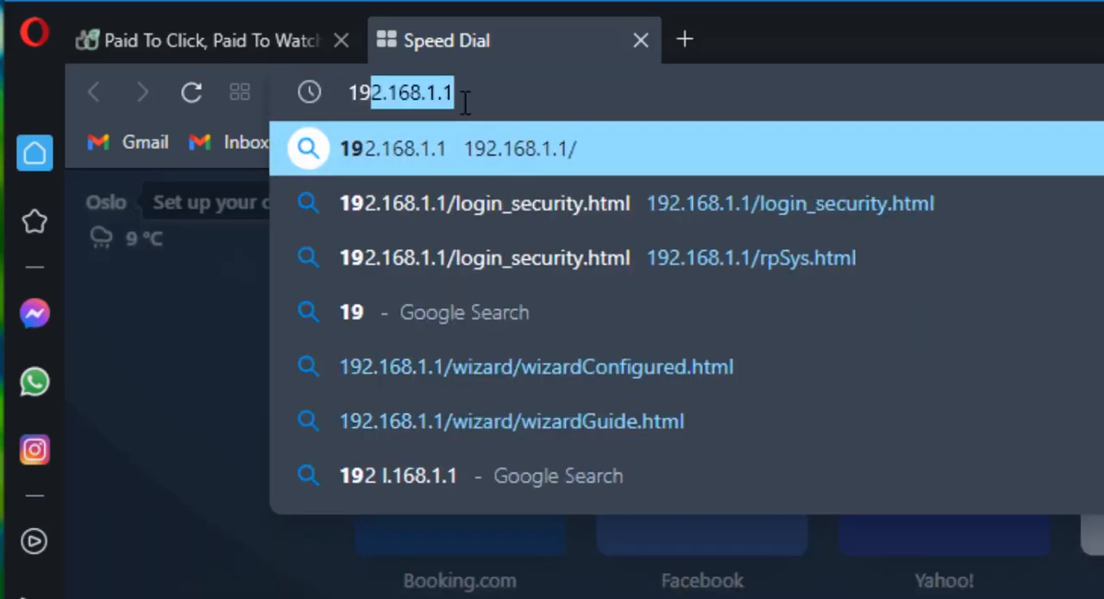
{"action": "type", "text": ".16"}
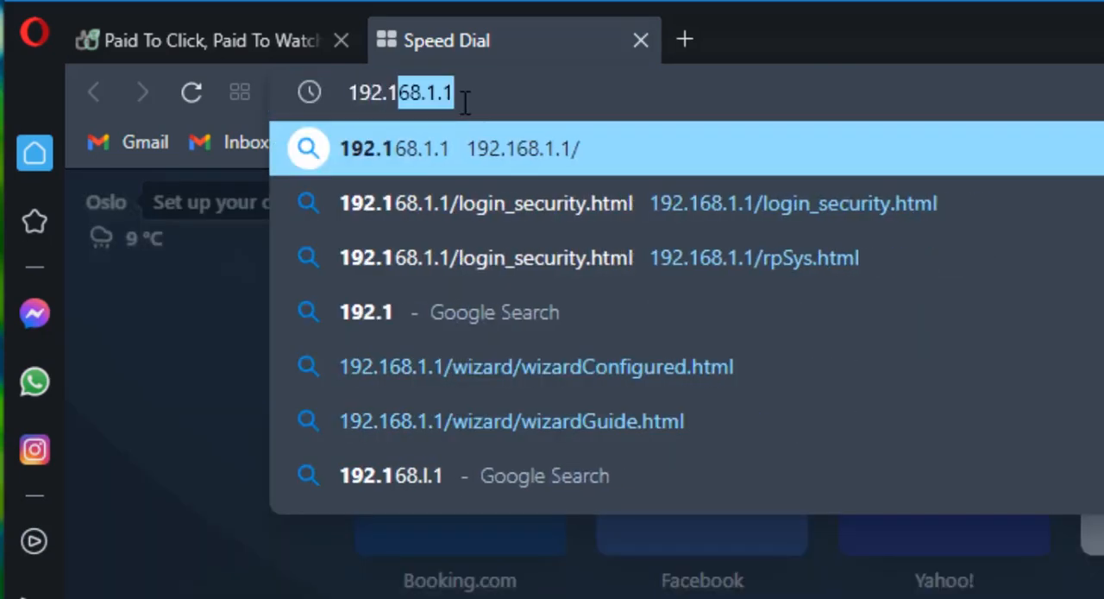
{"action": "type", "text": "8.1.1"}
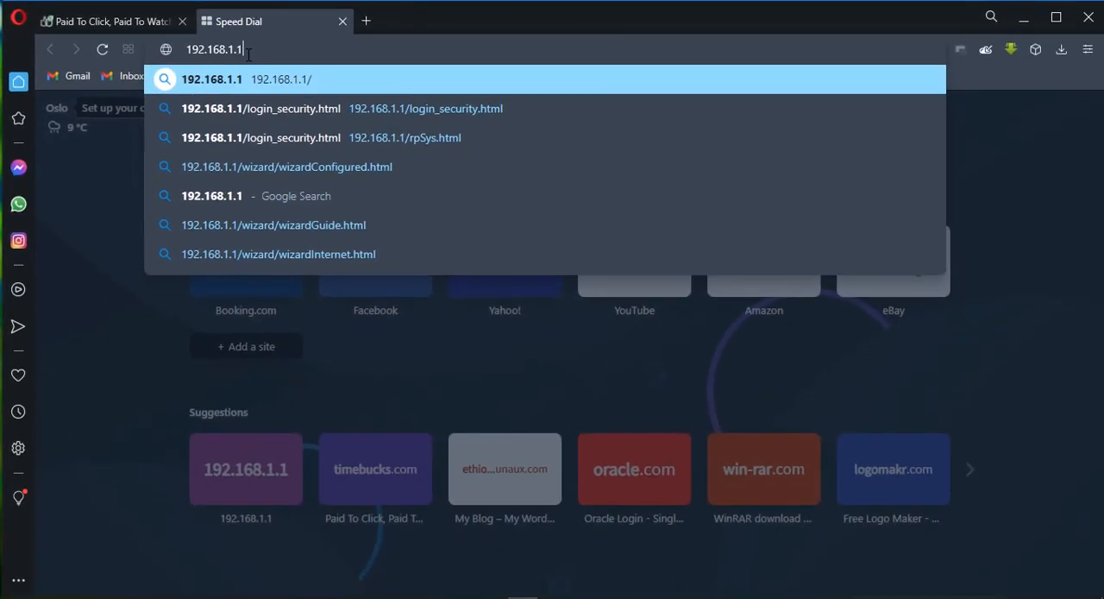
{"action": "key", "text": "Escape"}
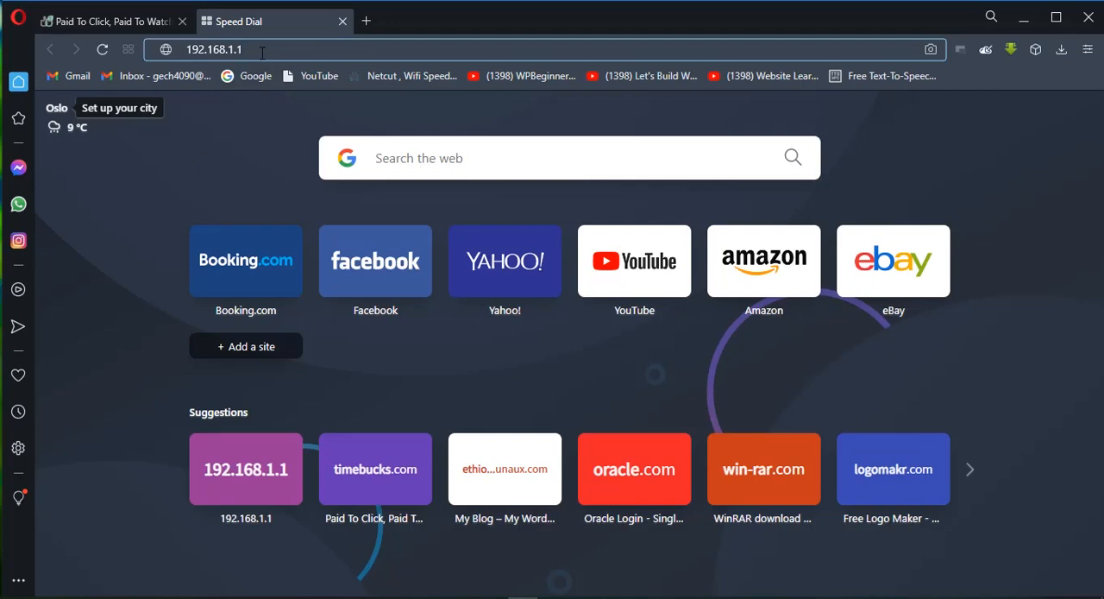
{"action": "key", "text": "Return"}
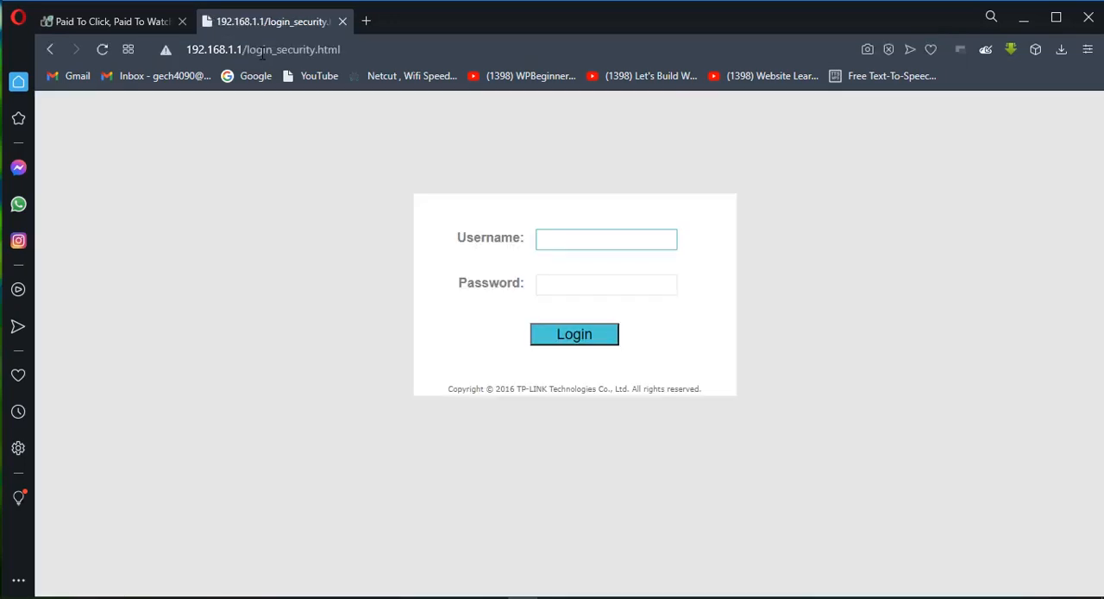
Step: Log in to the router with the username admin and the account password
{"action": "left_click", "coordinate": [597, 240]}
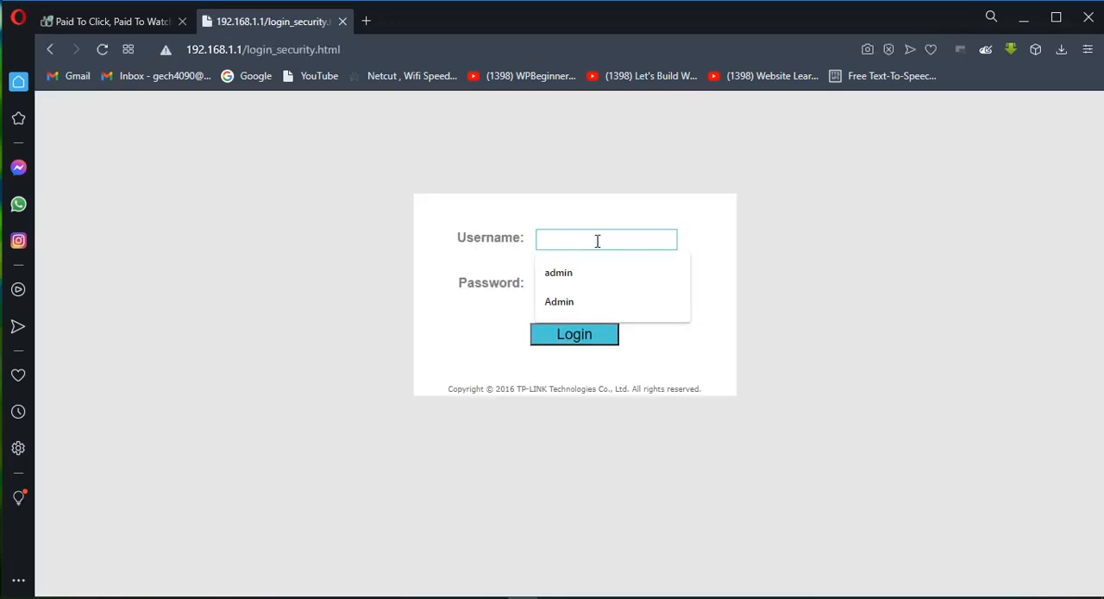
{"action": "left_click", "coordinate": [757, 247]}
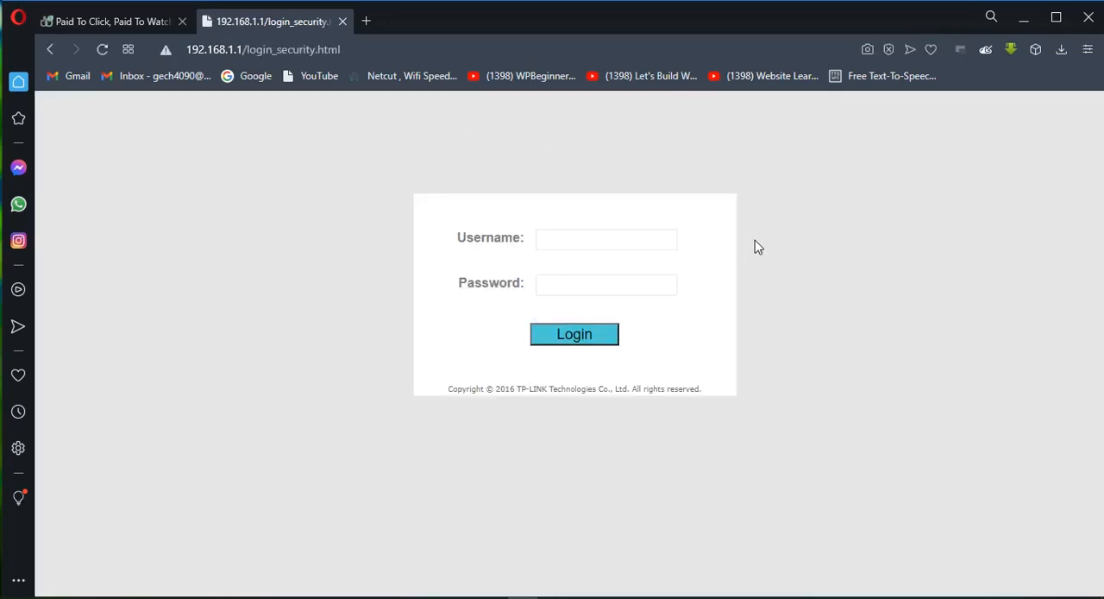
{"action": "left_click", "coordinate": [565, 247]}
{"action": "left_click", "coordinate": [569, 271]}
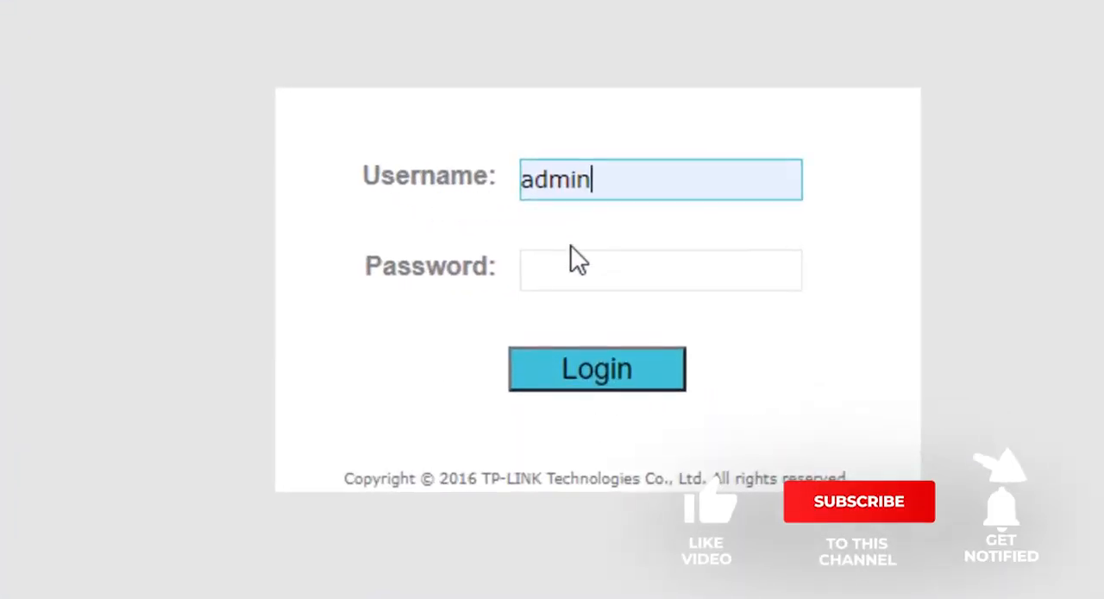
{"action": "left_click", "coordinate": [574, 267]}
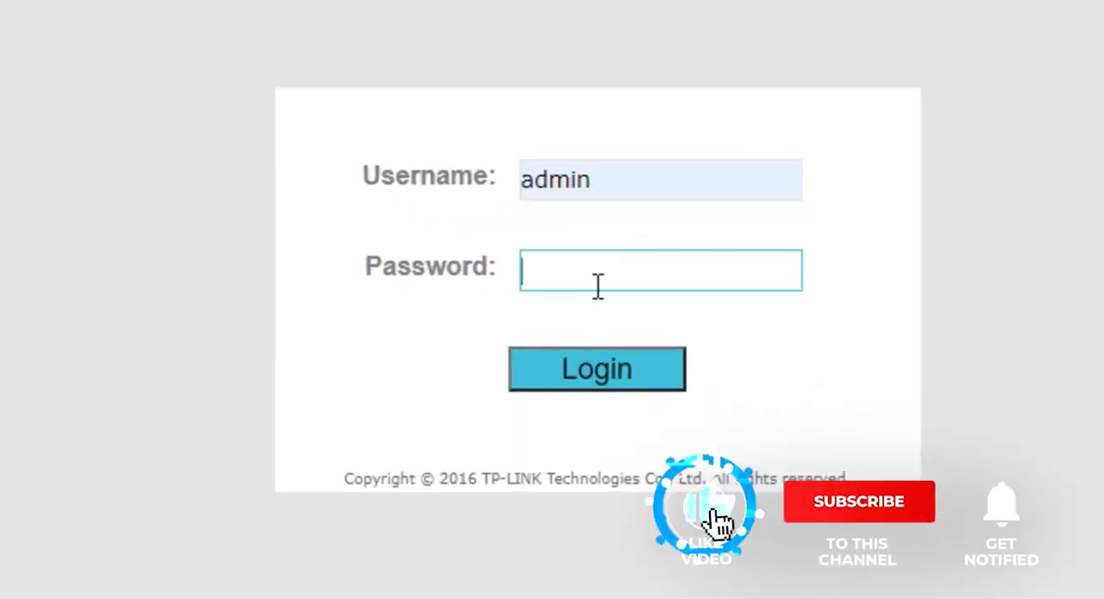
{"action": "type", "text": "admi"}
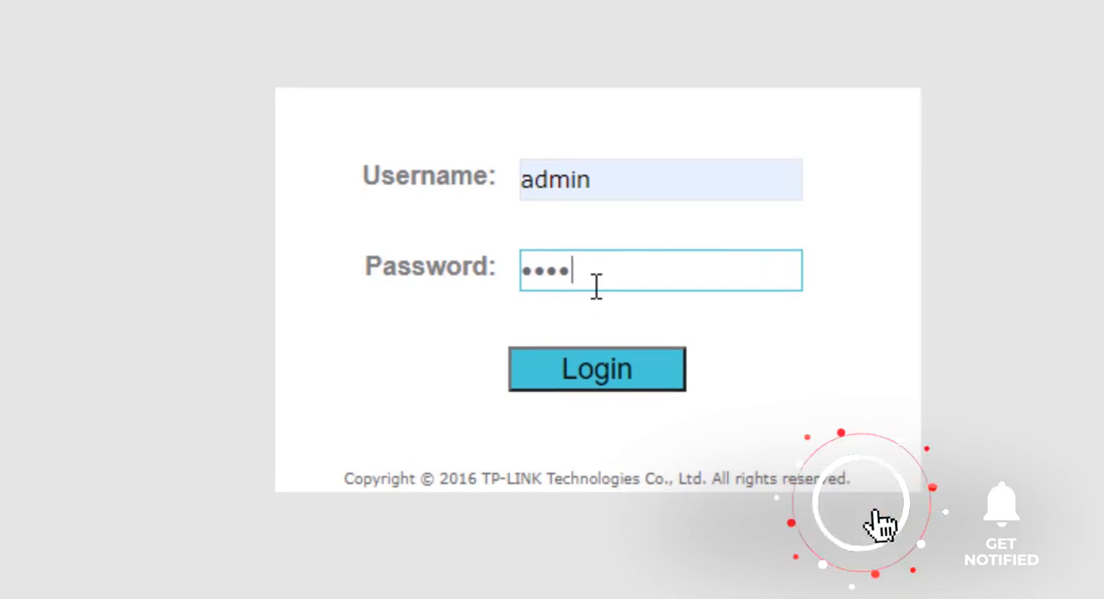
{"action": "left_click_drag", "start_coordinate": [590, 270], "coordinate": [502, 285]}
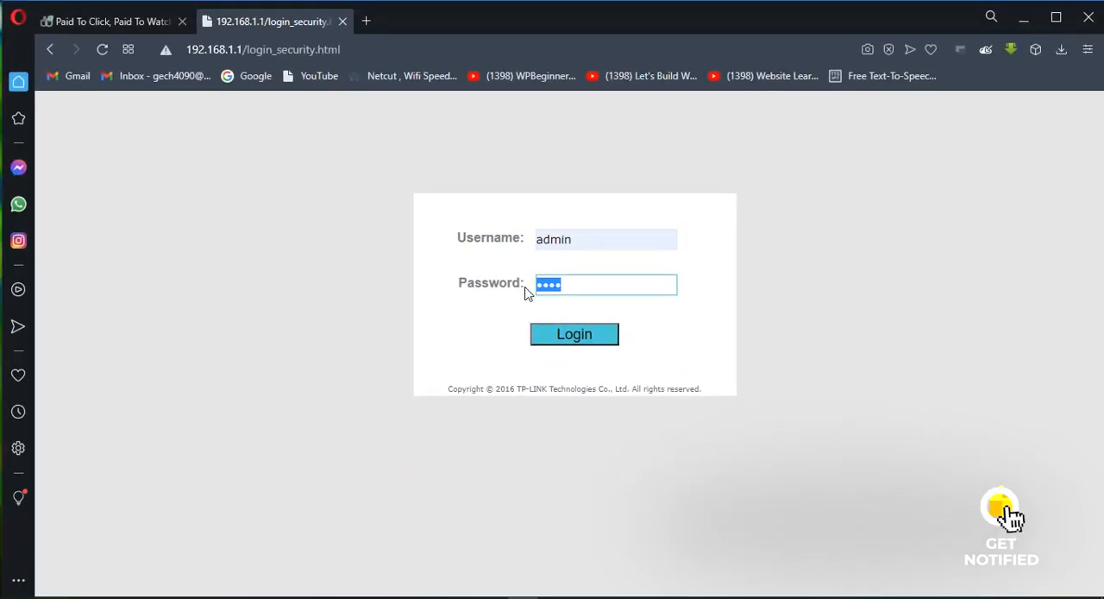
{"action": "left_click", "coordinate": [581, 286]}
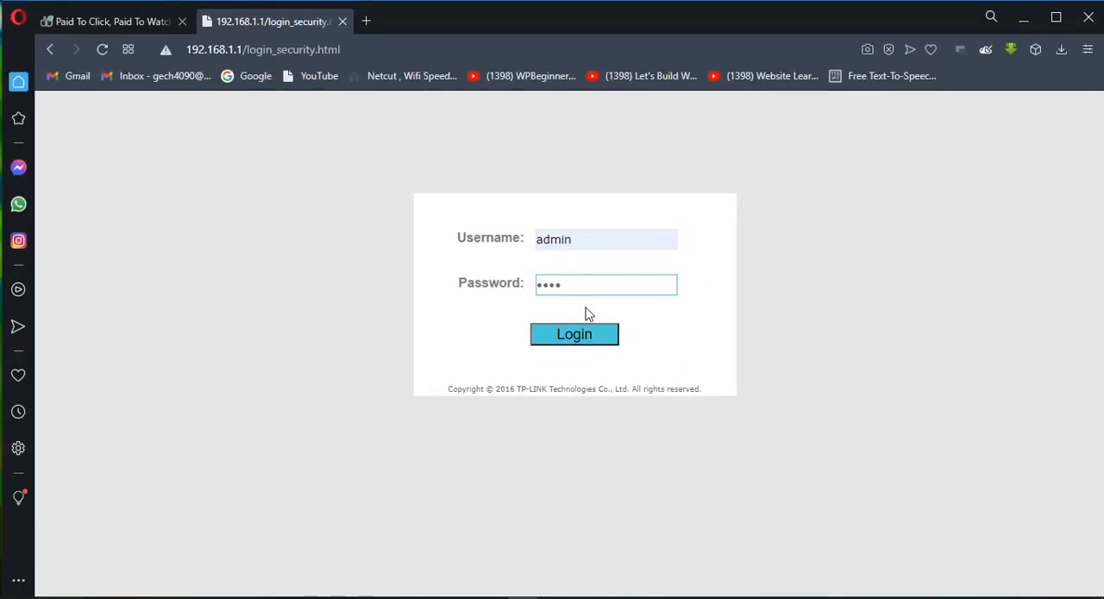
{"action": "left_click", "coordinate": [578, 339]}
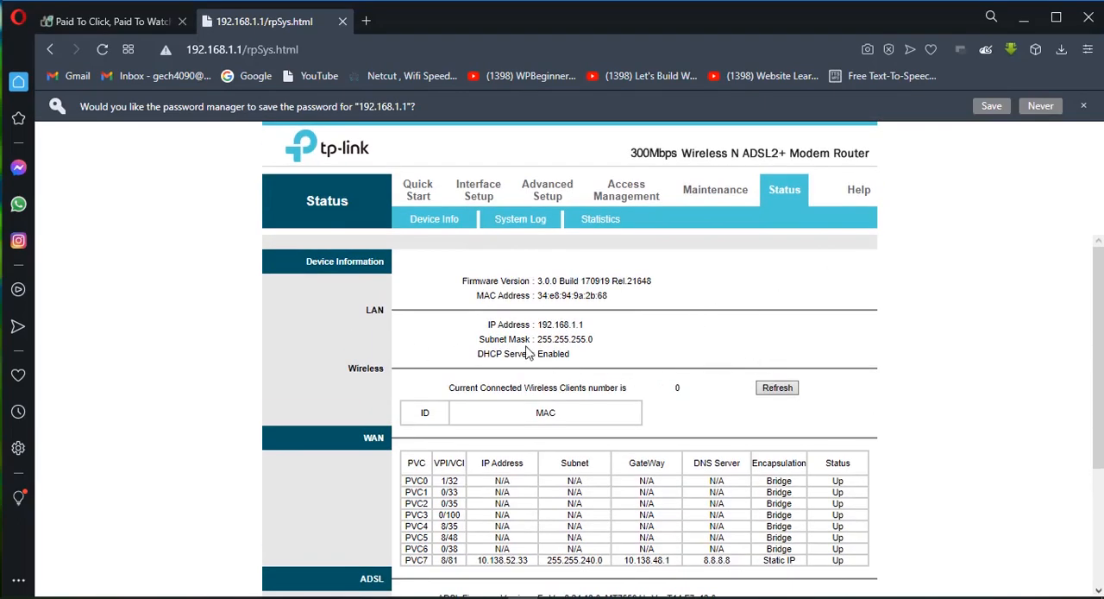
Step: Launch the Quick Start setup wizard and maximize its window
{"action": "scroll", "coordinate": [670, 330], "scroll_direction": "down", "scroll_amount": 3}
{"action": "scroll", "coordinate": [591, 353], "scroll_direction": "up", "scroll_amount": 3}
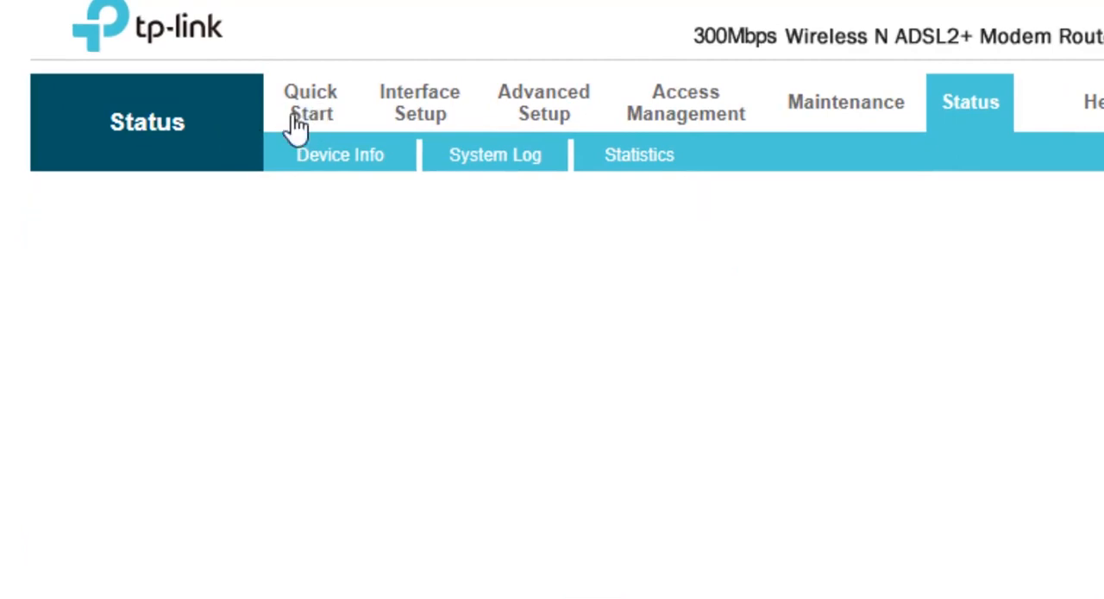
{"action": "left_click", "coordinate": [310, 107]}
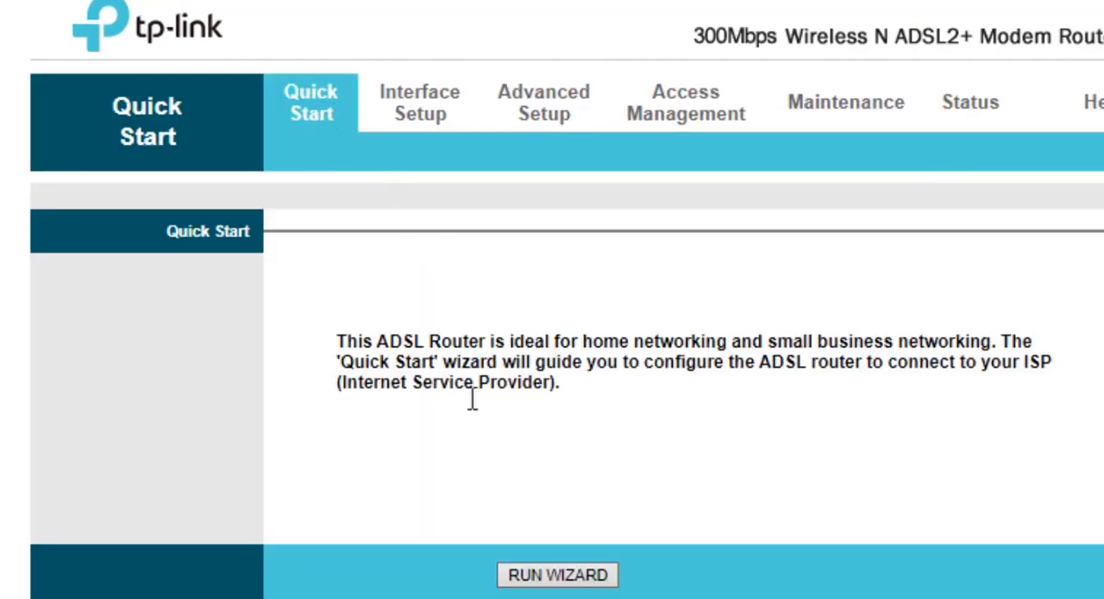
{"action": "left_click", "coordinate": [560, 579]}
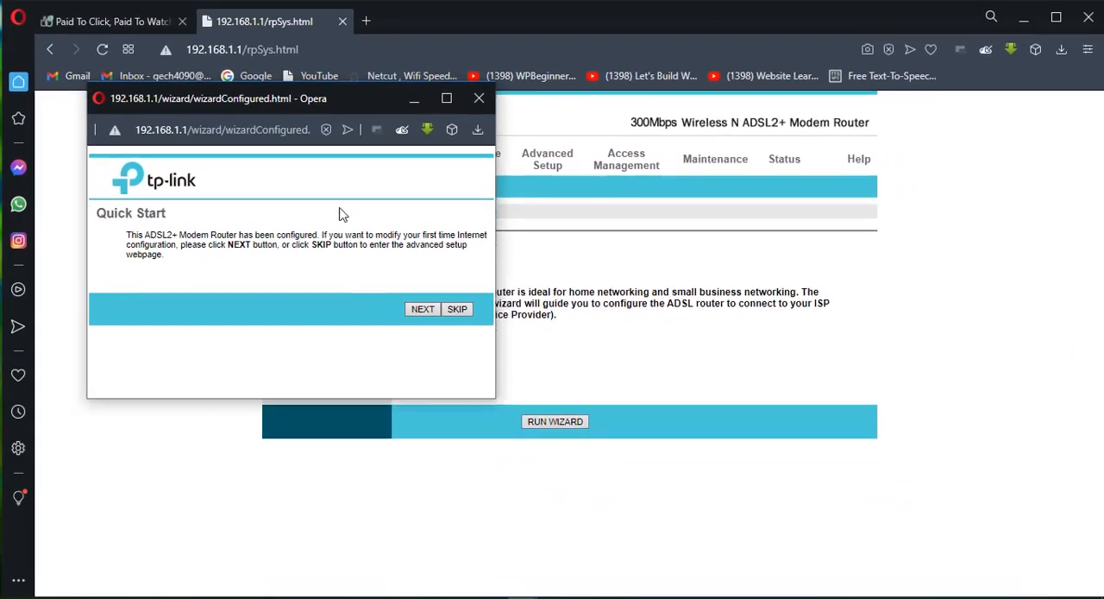
{"action": "left_click", "coordinate": [446, 98]}
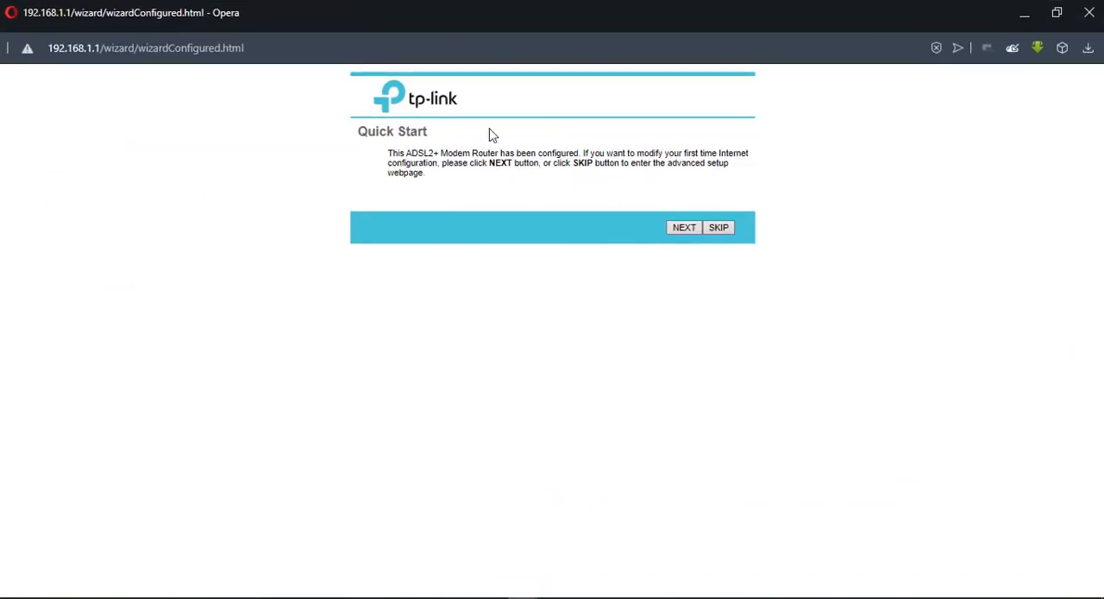
{"action": "left_click", "coordinate": [1057, 12]}
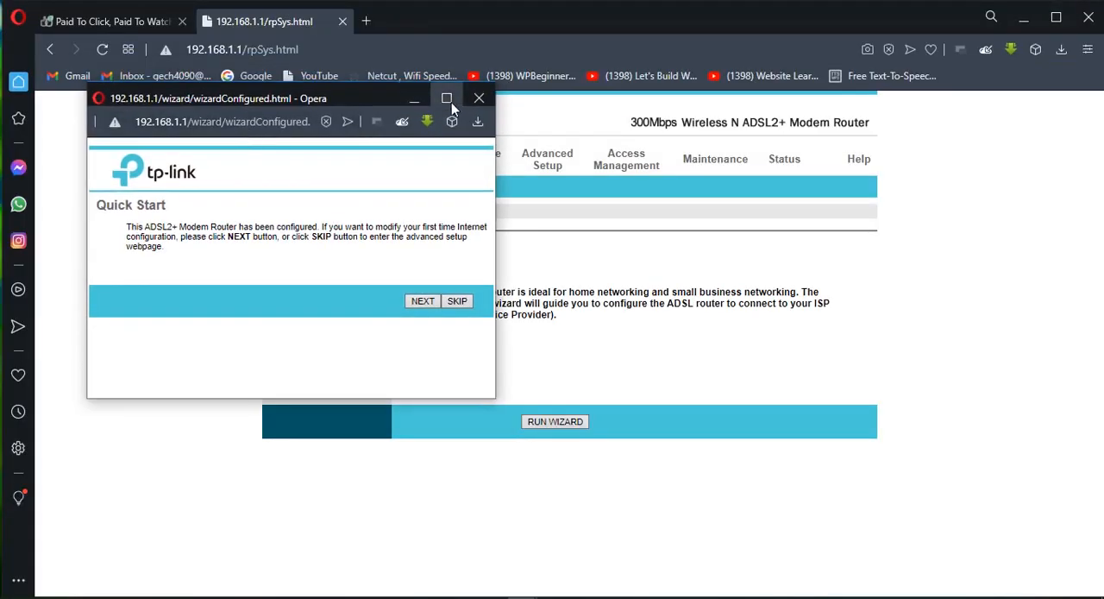
{"action": "left_click", "coordinate": [449, 99]}
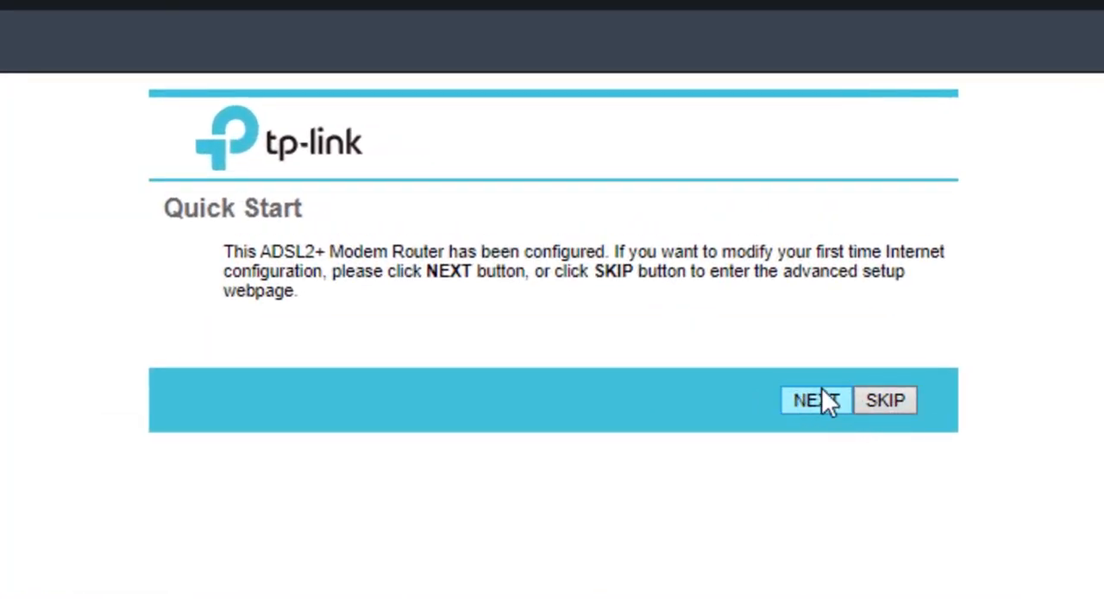
Step: Advance the wizard to the Wlan page, keeping the GMT time zone and the existing static IP Internet settings
{"action": "left_click", "coordinate": [828, 401]}
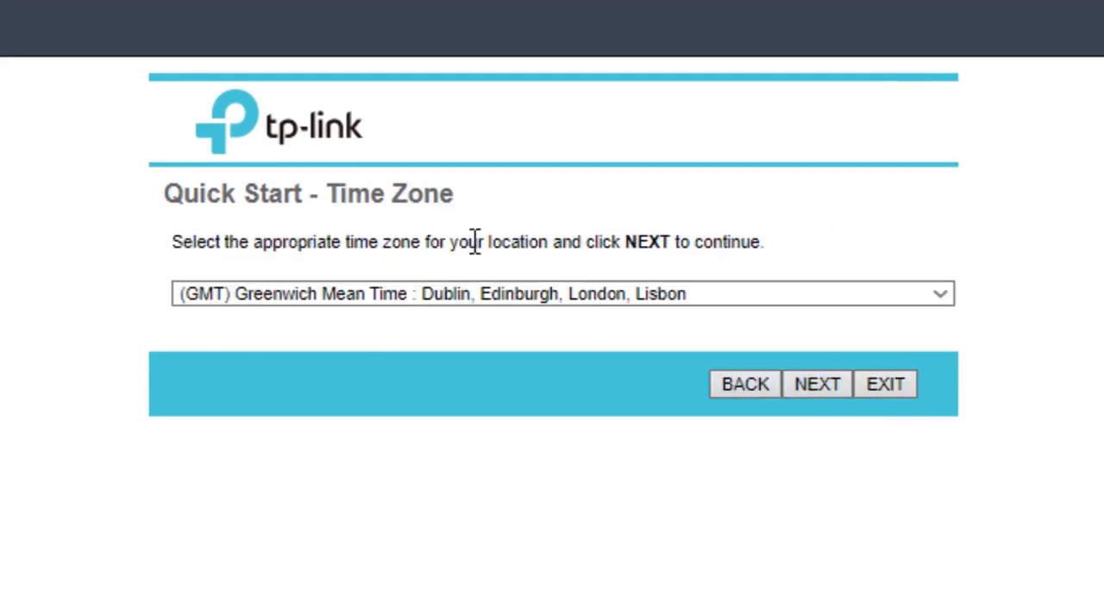
{"action": "left_click", "coordinate": [817, 389]}
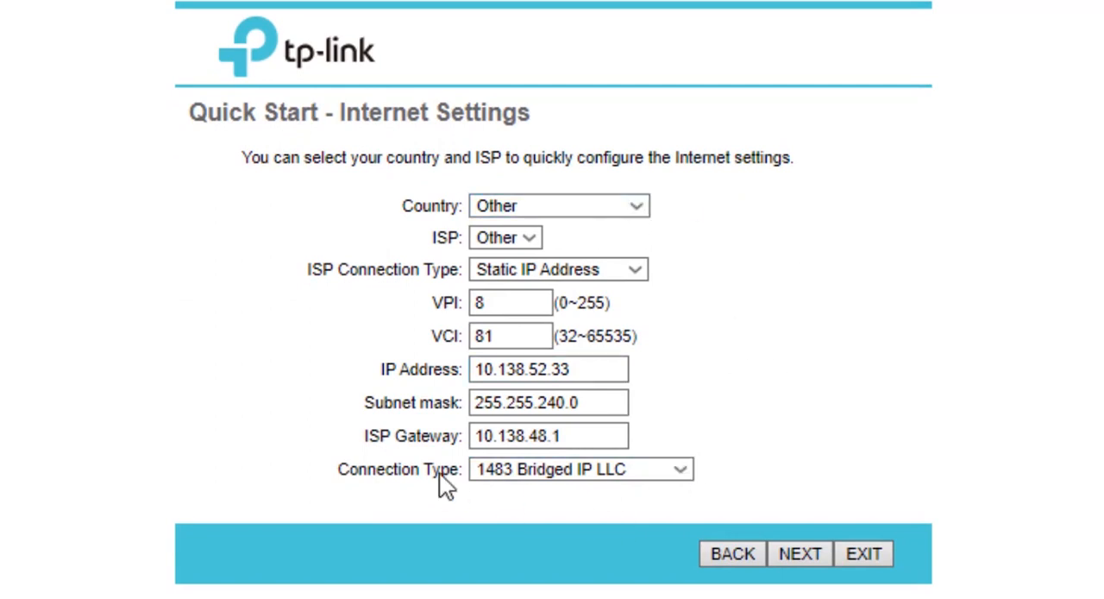
{"action": "left_click", "coordinate": [479, 409]}
{"action": "left_click_drag", "start_coordinate": [625, 466], "coordinate": [435, 216]}
{"action": "left_click", "coordinate": [992, 421]}
{"action": "left_click", "coordinate": [797, 553]}
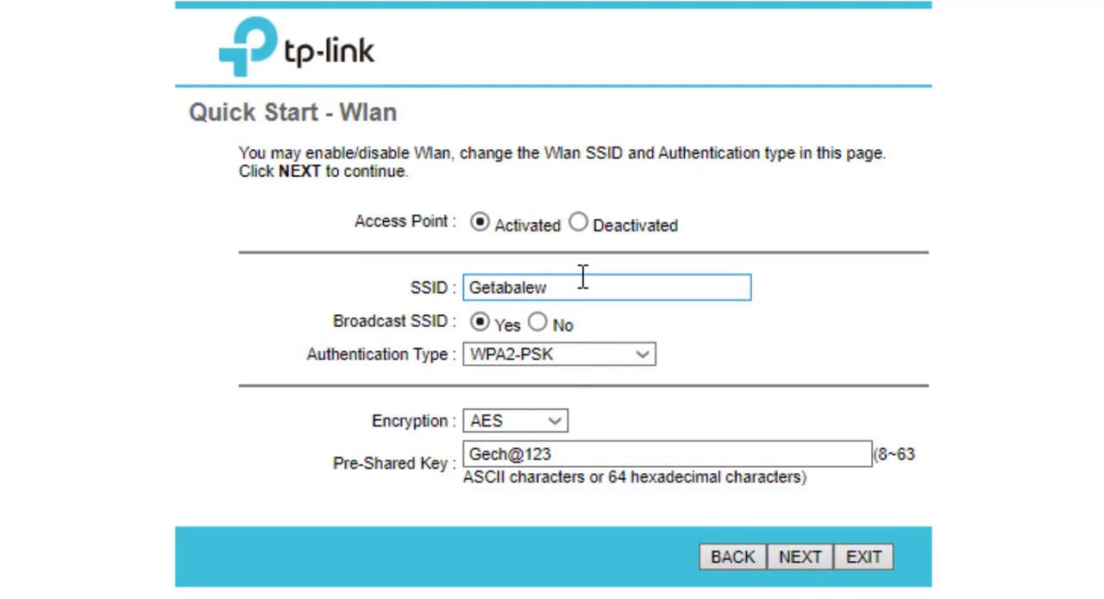
Step: Try replacing the SSID with dfjgpocjfp, and undo the edit to restore the original network name
{"action": "double_click", "coordinate": [535, 290]}
{"action": "left_click", "coordinate": [521, 289]}
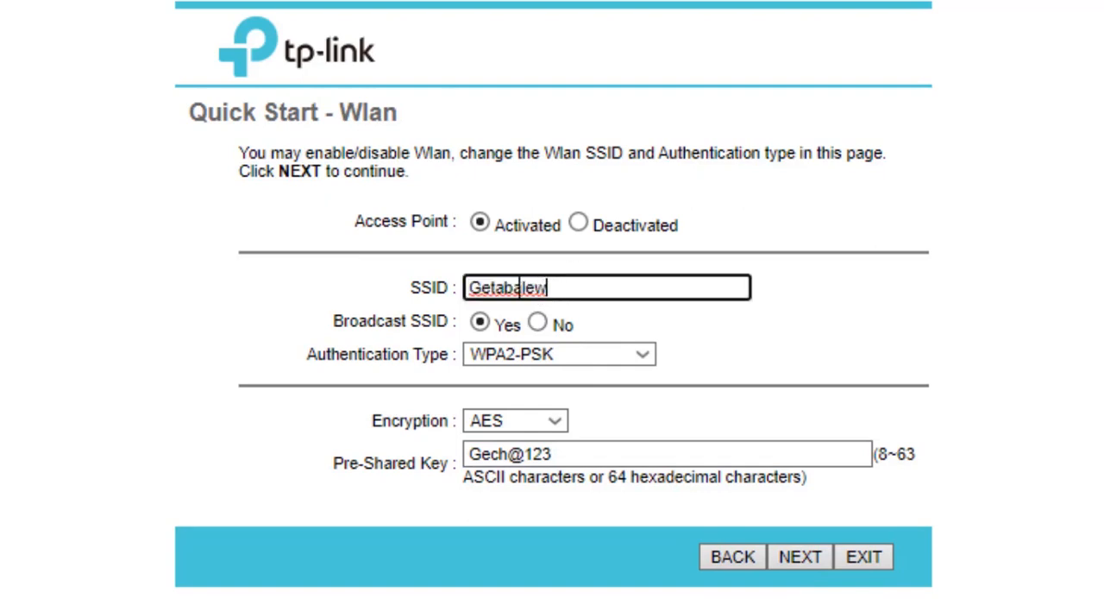
{"action": "double_click", "coordinate": [520, 289]}
{"action": "type", "text": "dfjgpocjfp"}
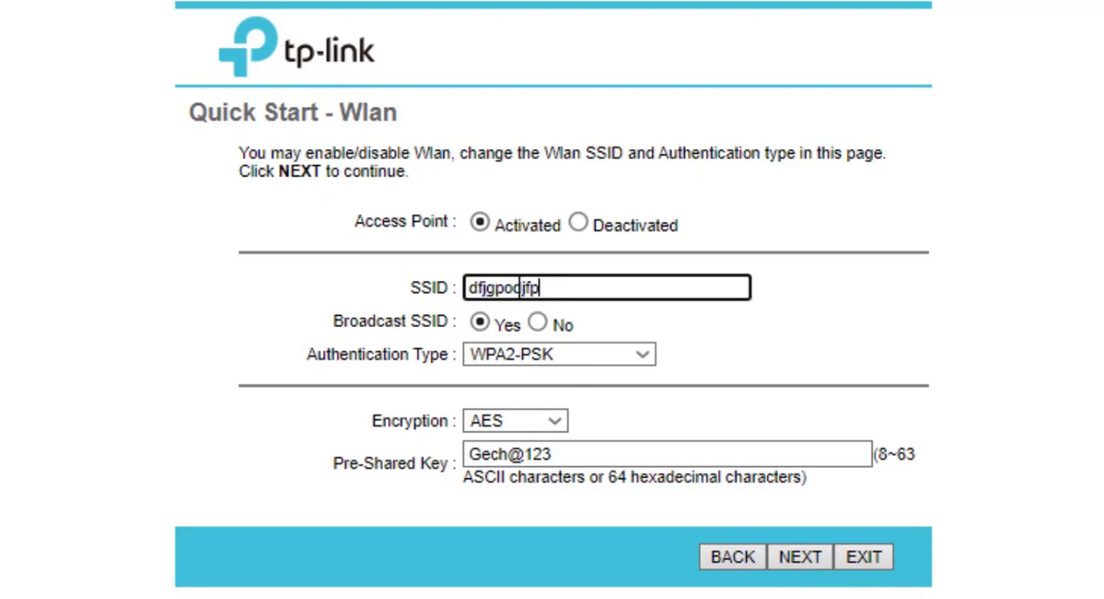
{"action": "key", "text": "BackSpace"}
{"action": "key", "text": "BackSpace"}
{"action": "key", "text": "BackSpace"}
{"action": "key", "text": "BackSpace"}
{"action": "key", "text": "BackSpace"}
{"action": "key", "text": "BackSpace"}
{"action": "key", "text": "BackSpace"}
{"action": "key", "text": "BackSpace"}
{"action": "key", "text": "BackSpace"}
{"action": "key", "text": "ctrl+z"}
{"action": "key", "text": "ctrl+z"}
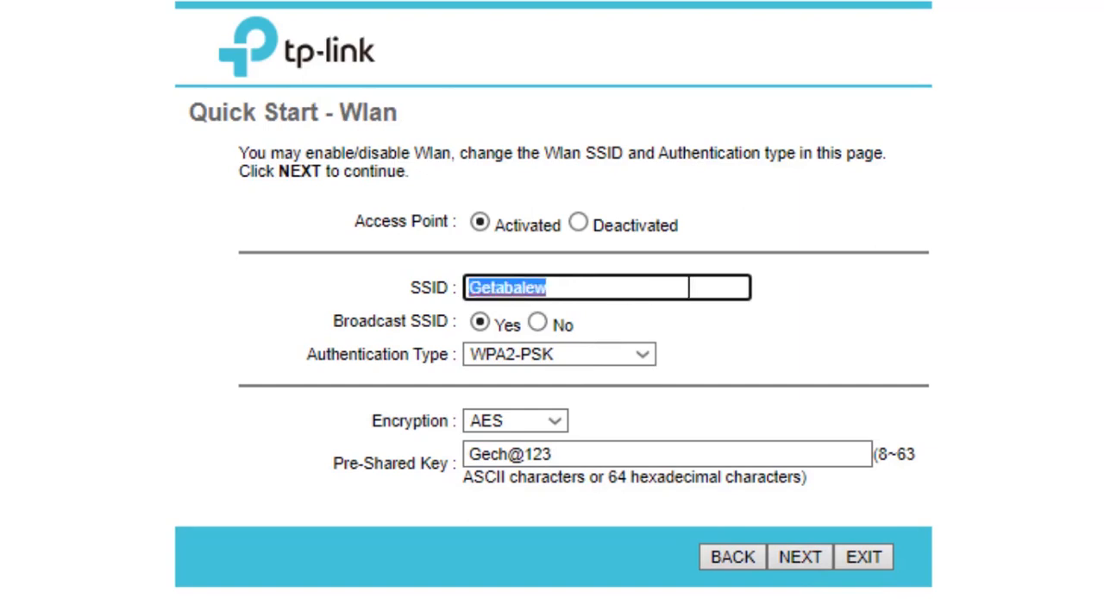
{"action": "left_click", "coordinate": [689, 287]}
{"action": "left_click", "coordinate": [969, 295]}
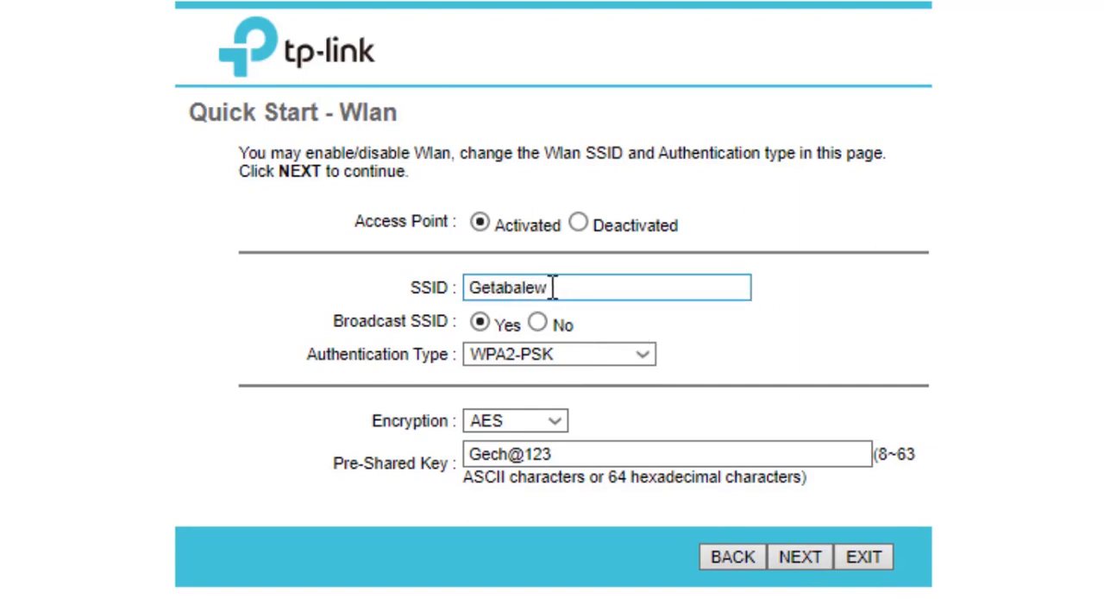
{"action": "left_click_drag", "start_coordinate": [578, 287], "coordinate": [335, 287]}
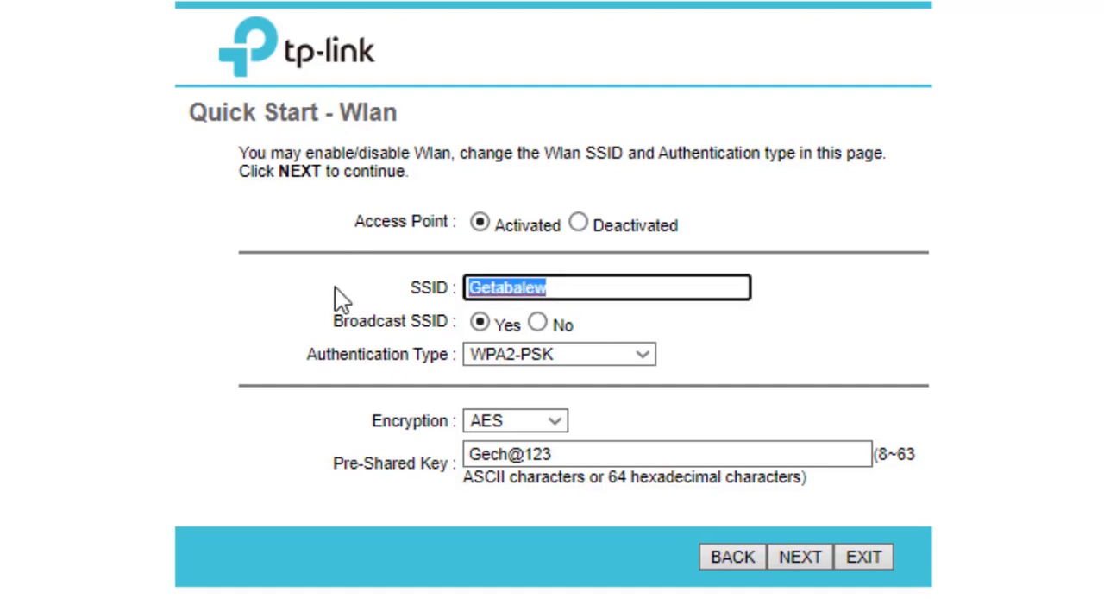
{"action": "left_click", "coordinate": [597, 288]}
{"action": "left_click", "coordinate": [944, 295]}
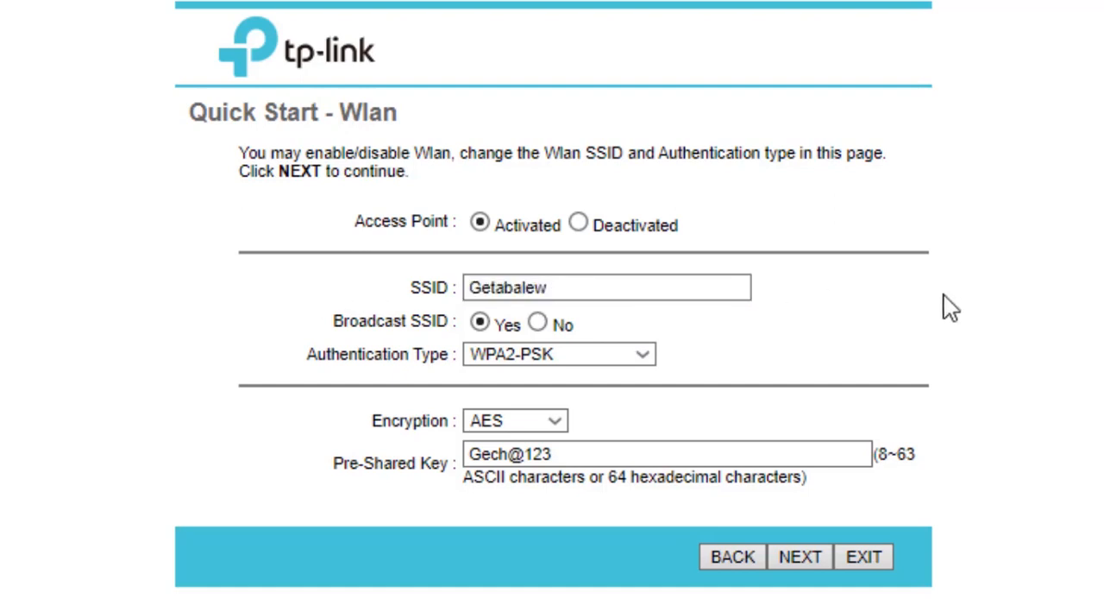
Step: Try appending extra characters to the Wi-Fi pre-shared key, and remove them again
{"action": "left_click_drag", "start_coordinate": [604, 453], "coordinate": [238, 457]}
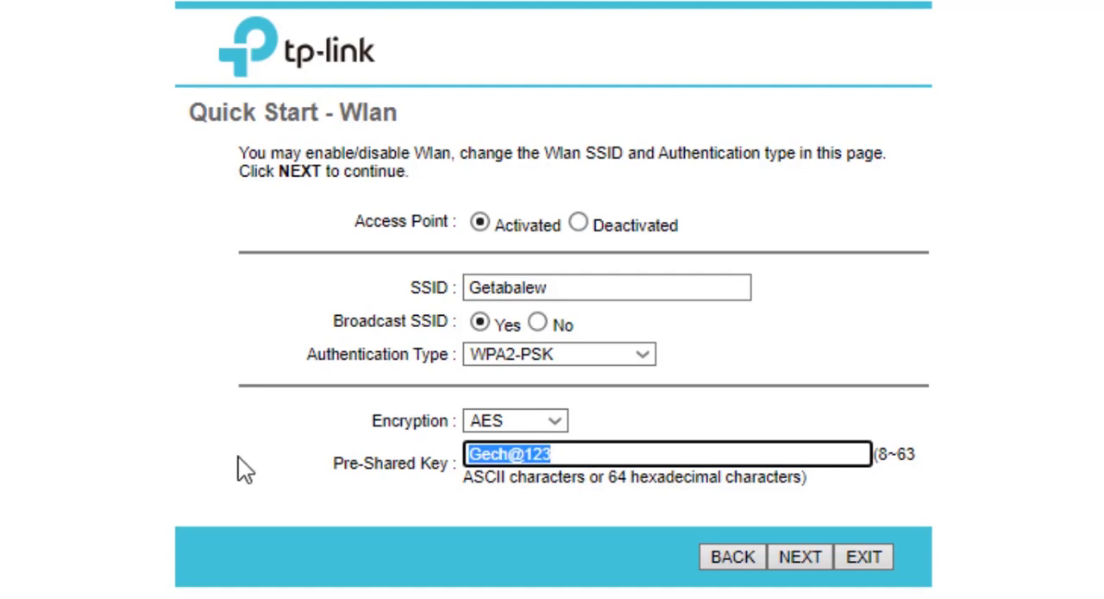
{"action": "left_click", "coordinate": [526, 462]}
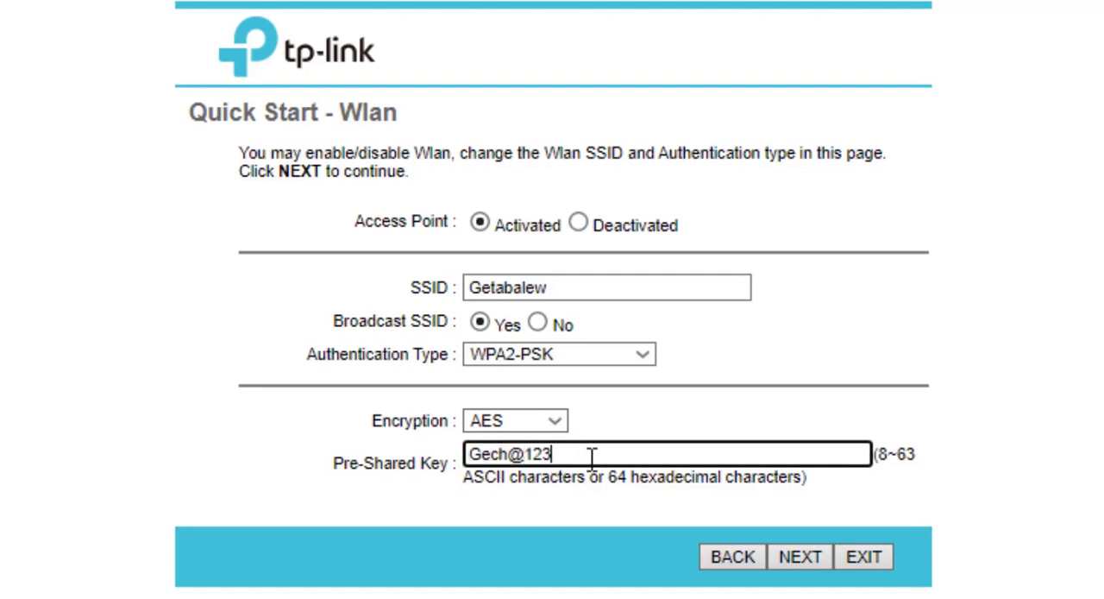
{"action": "type", "text": "sfgsfd"}
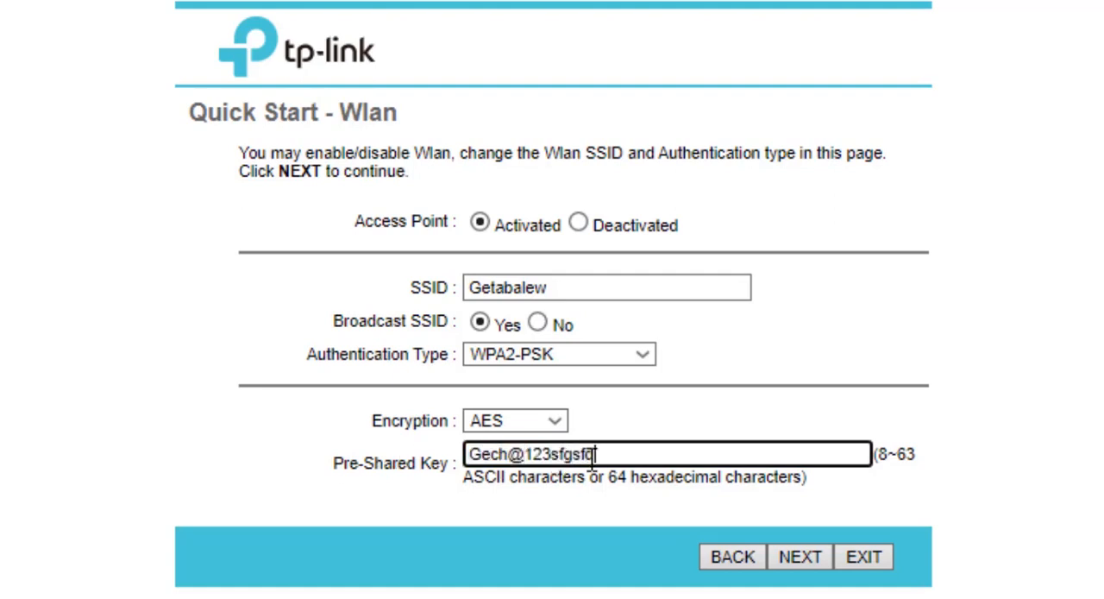
{"action": "key", "text": "BackSpace"}
{"action": "key", "text": "BackSpace"}
{"action": "key", "text": "BackSpace"}
{"action": "key", "text": "BackSpace"}
{"action": "key", "text": "BackSpace"}
{"action": "key", "text": "BackSpace"}
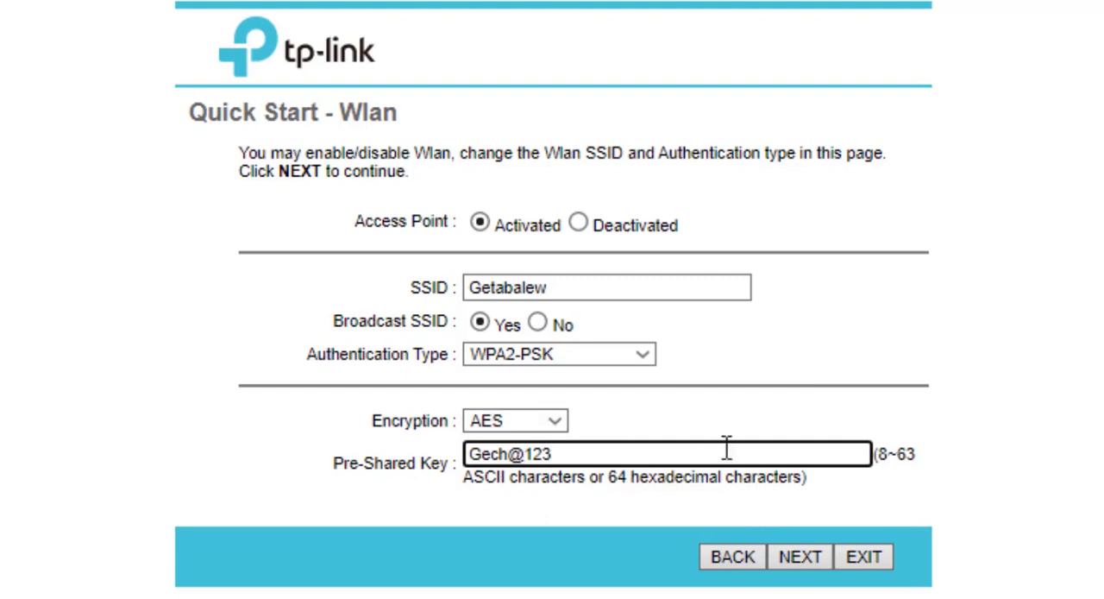
Step: Accept the Wlan settings and save the completed Quick Start configuration
{"action": "left_click", "coordinate": [799, 554]}
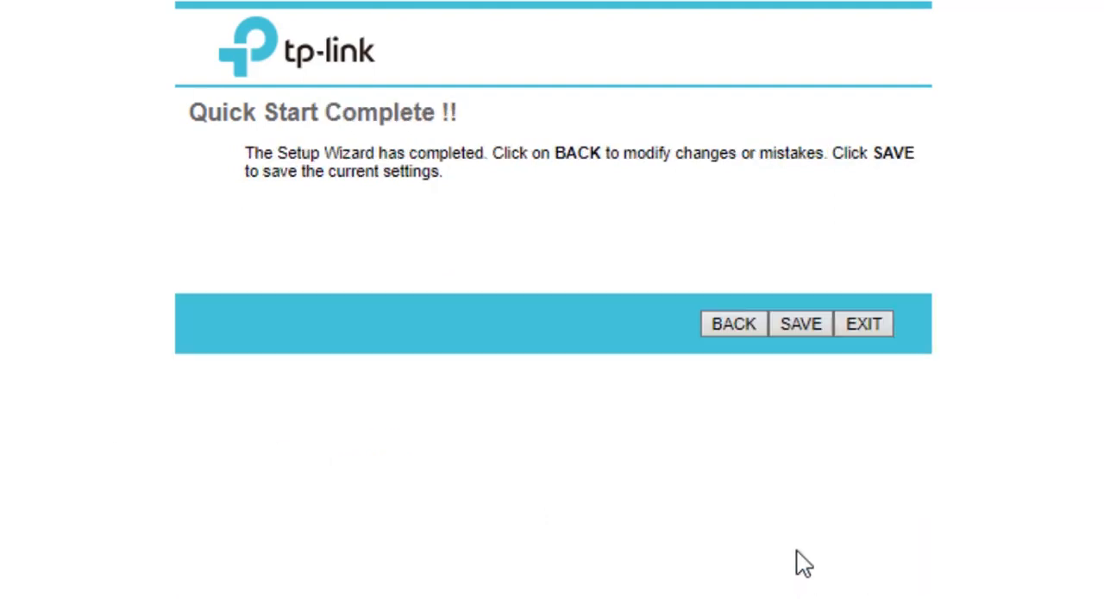
{"action": "left_click", "coordinate": [807, 324]}
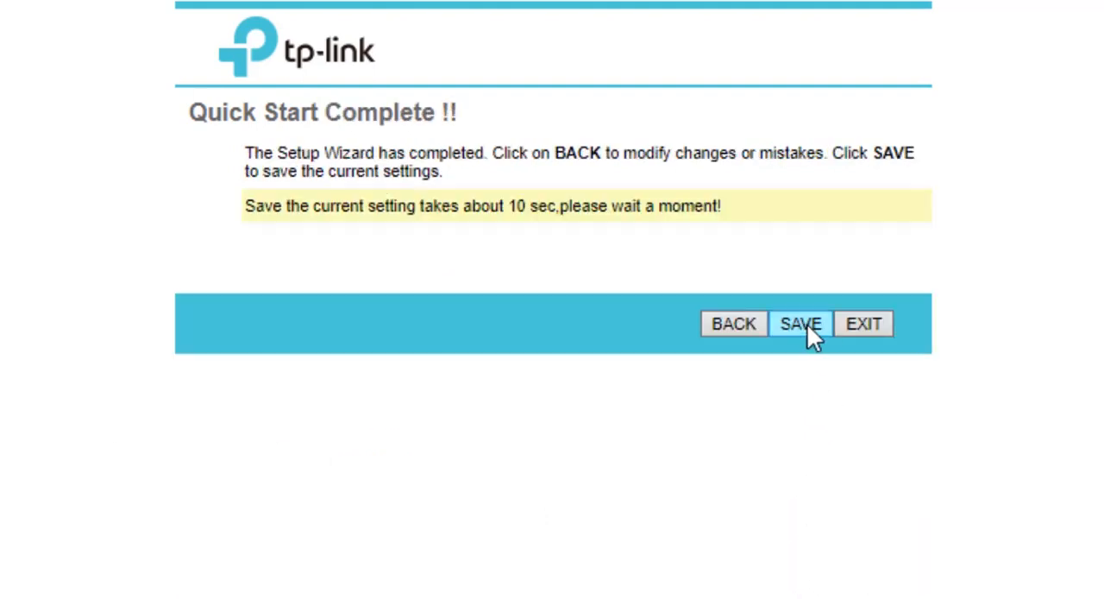